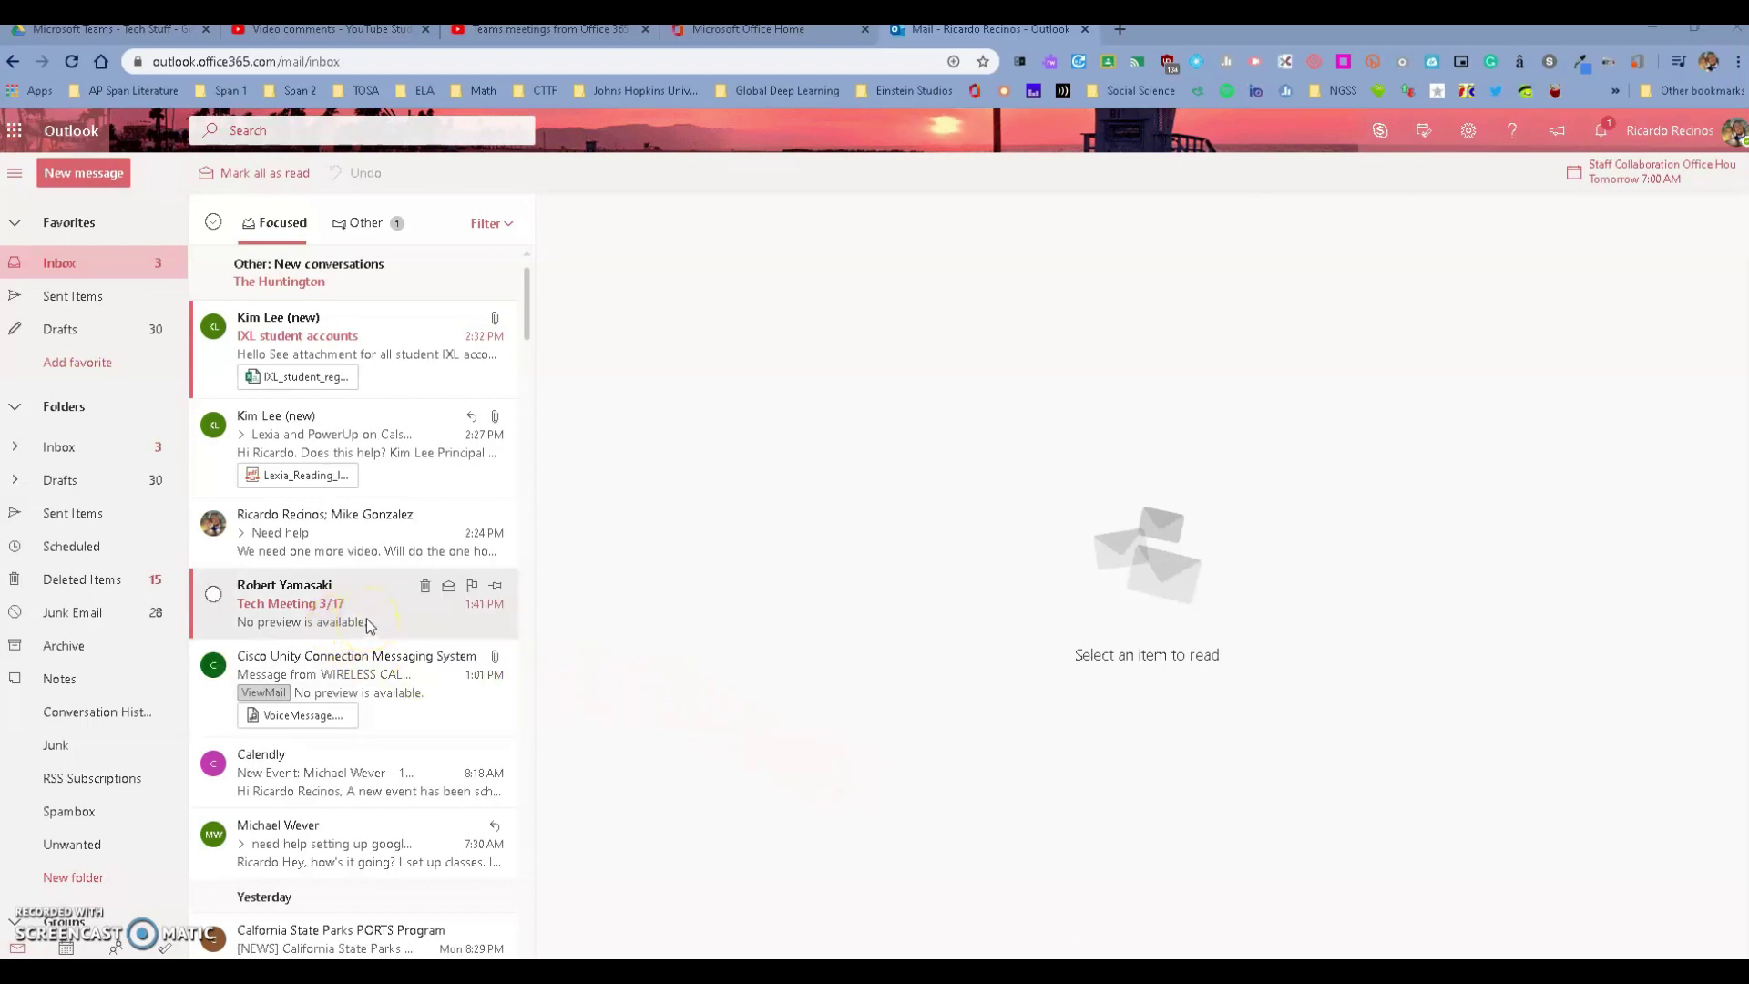
Open the Tech Meeting 3/17 invitation email in Outlook on the web.
click(367, 619)
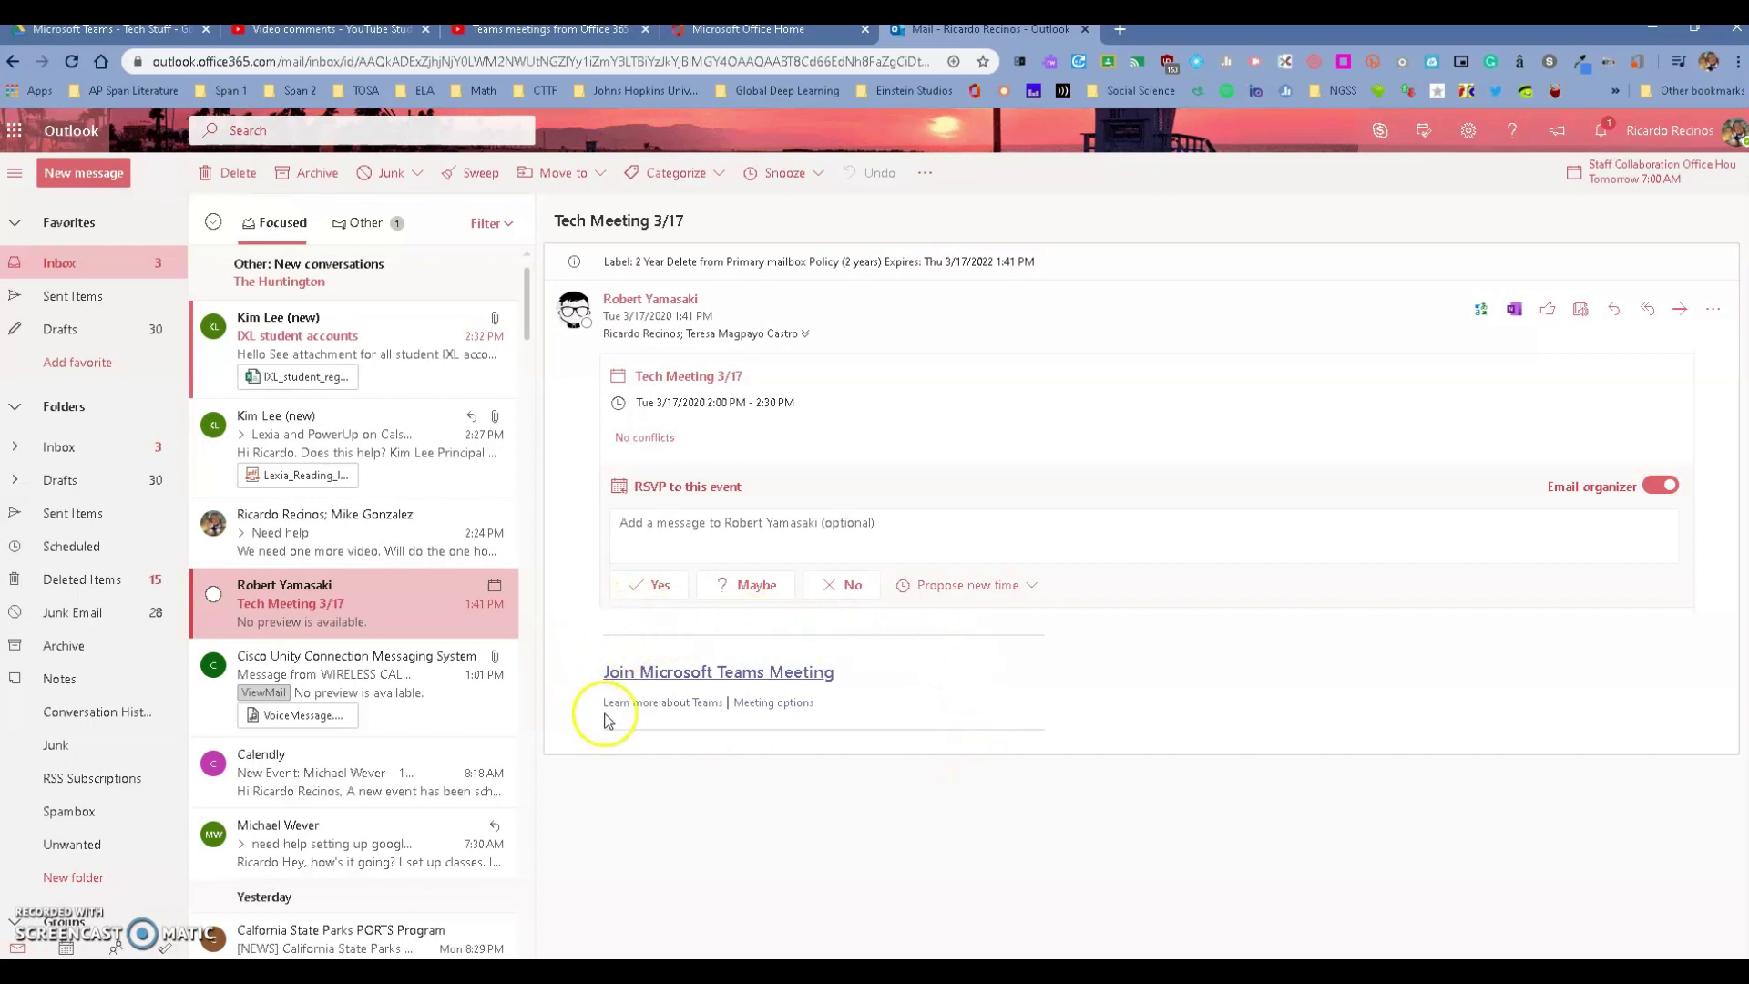
Follow the invitation's Join Microsoft Teams Meeting link to the Teams launcher page.
click(705, 687)
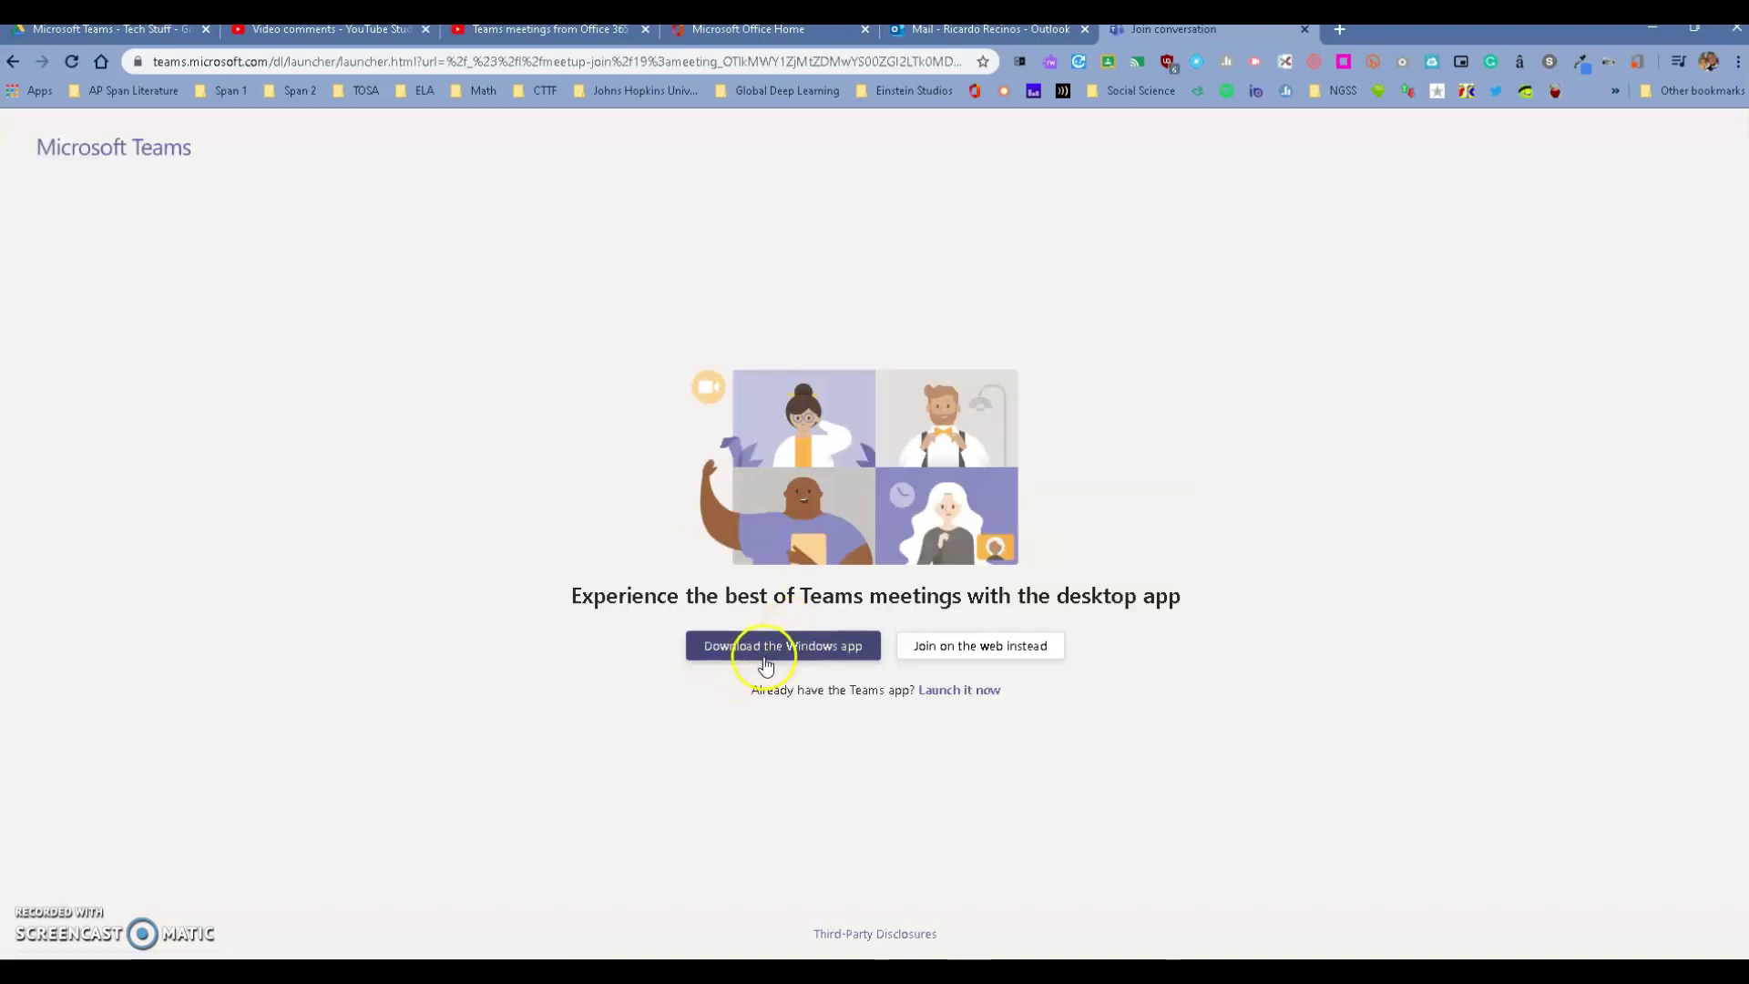
Choose 'Join on the web instead' so the meeting loads in the browser.
click(1002, 658)
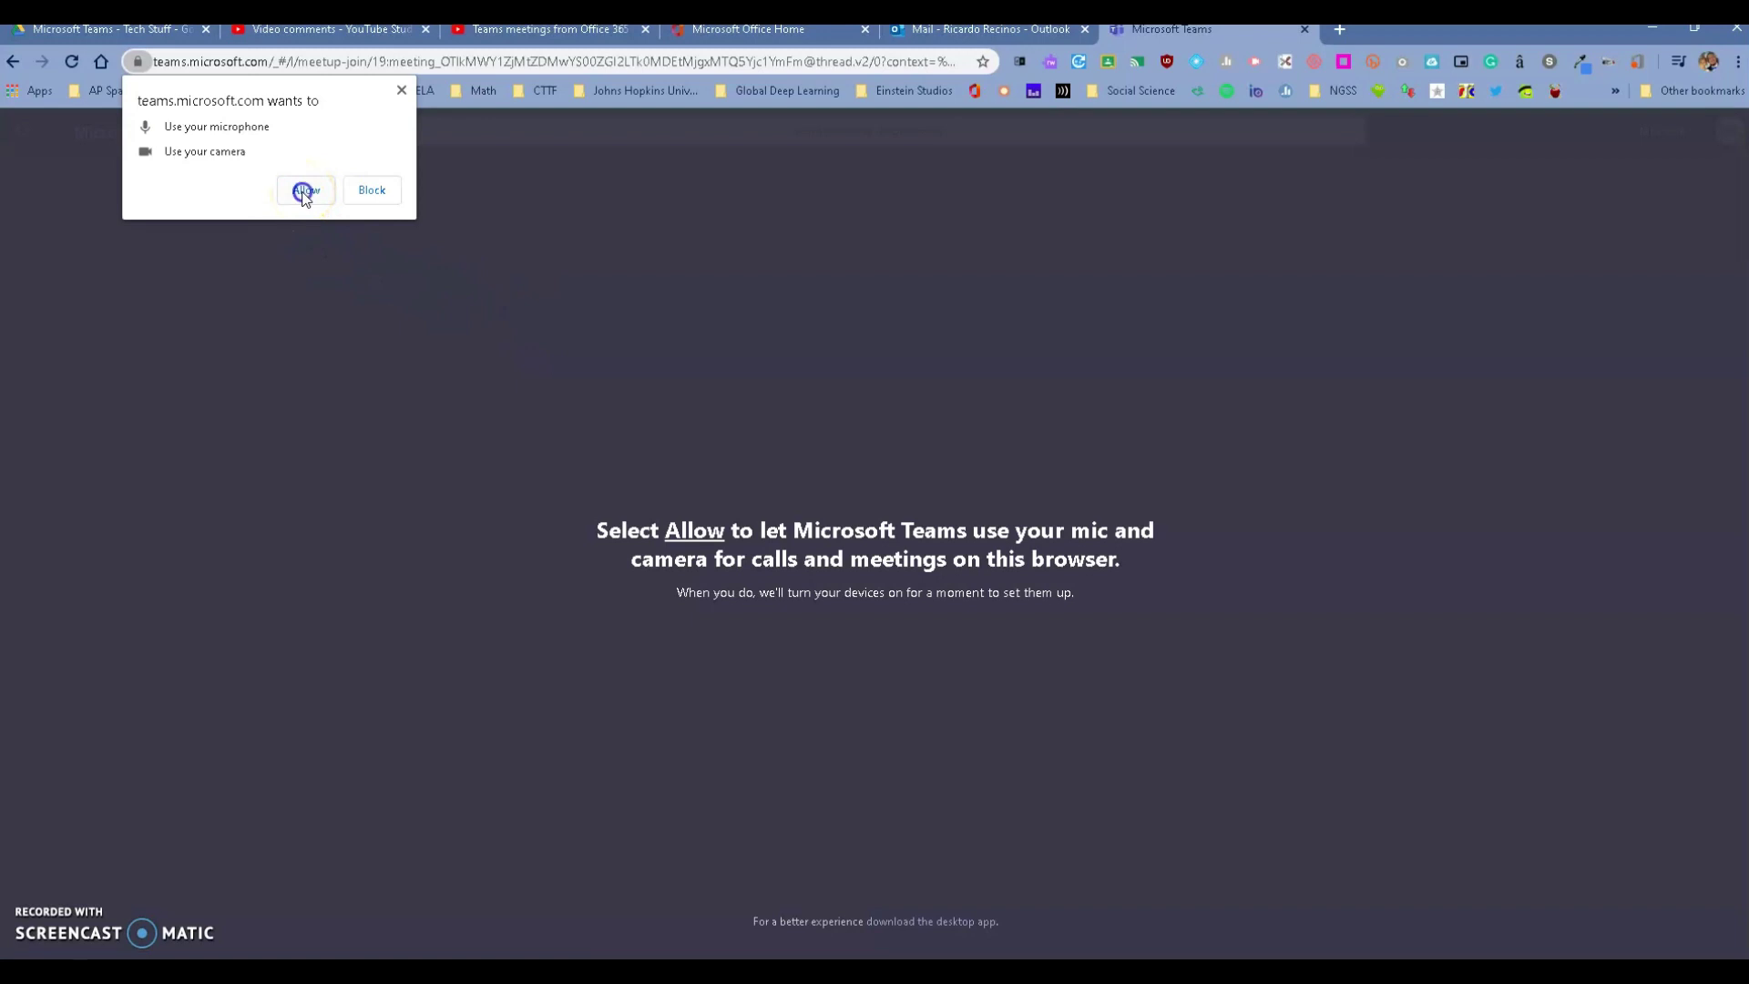
Allow the browser to use the microphone and camera for the meeting.
click(305, 192)
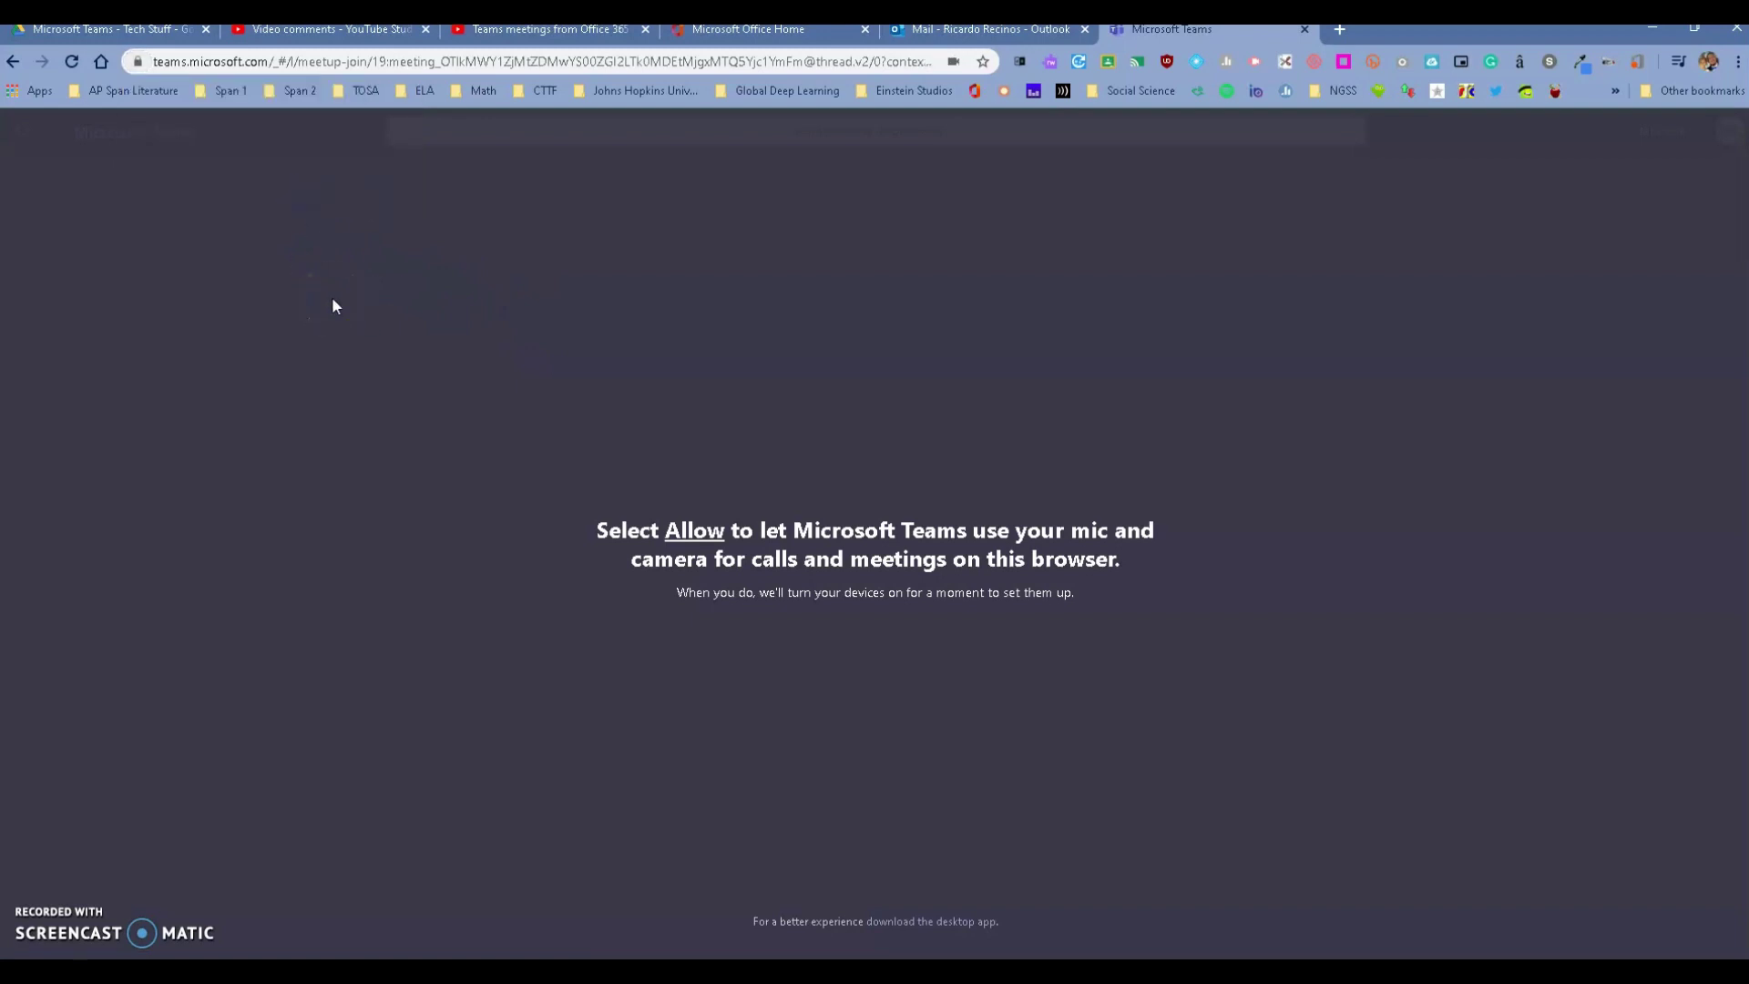